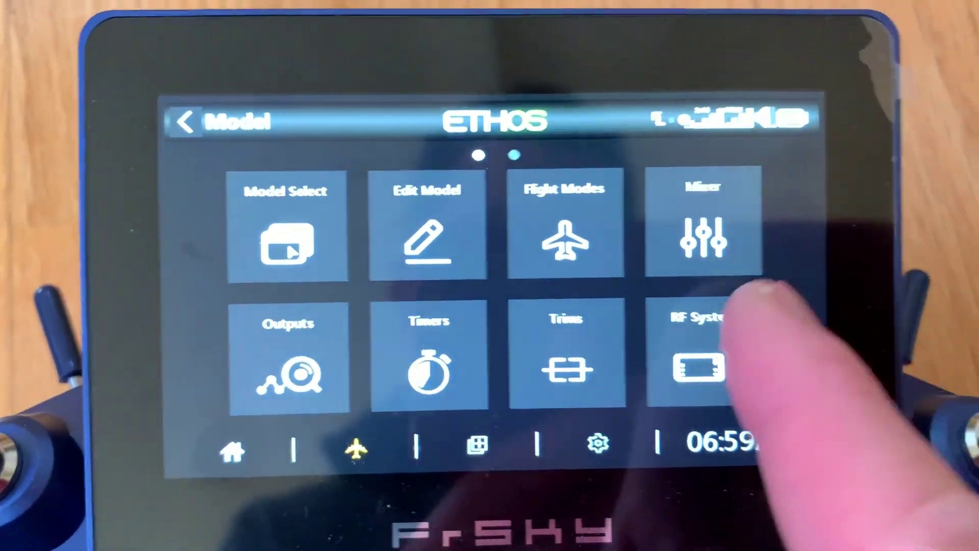
- Open the model's telemetry page on the radio and examine the LiPo sensor entry
drag(765, 291, 219, 454)
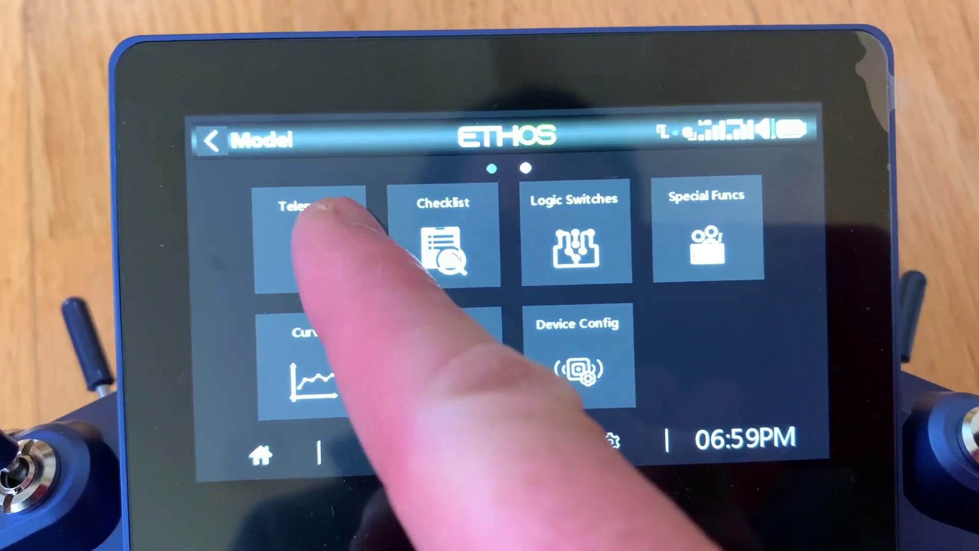
click(313, 205)
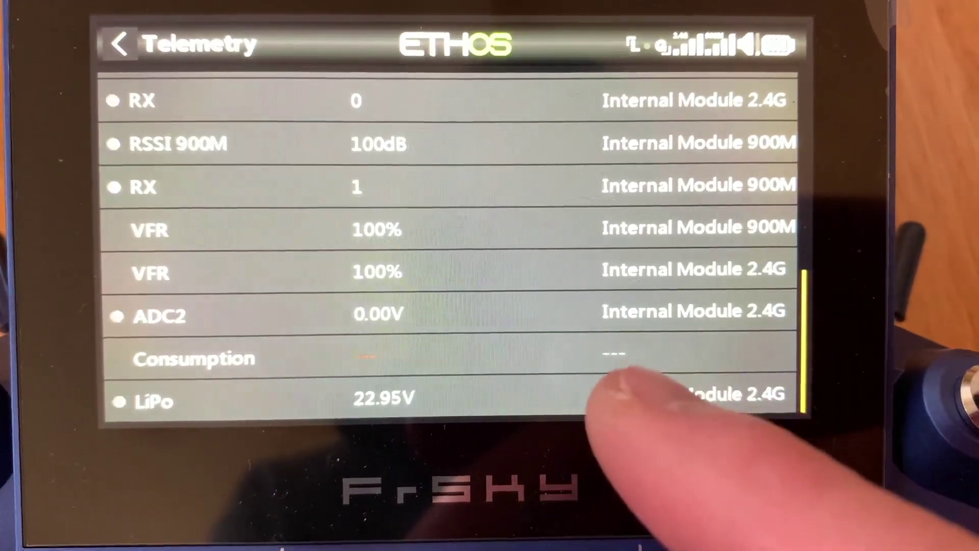
click(658, 398)
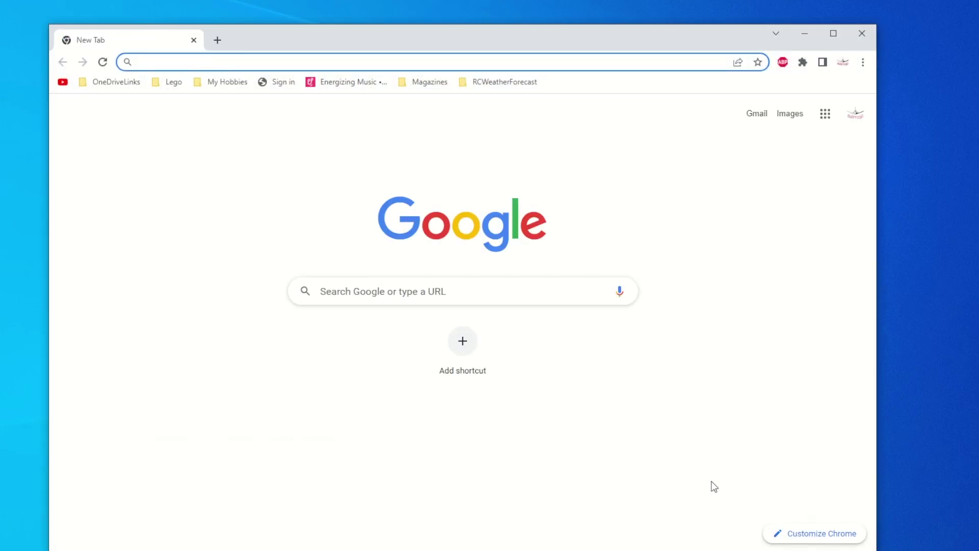
drag(875, 550, 790, 532)
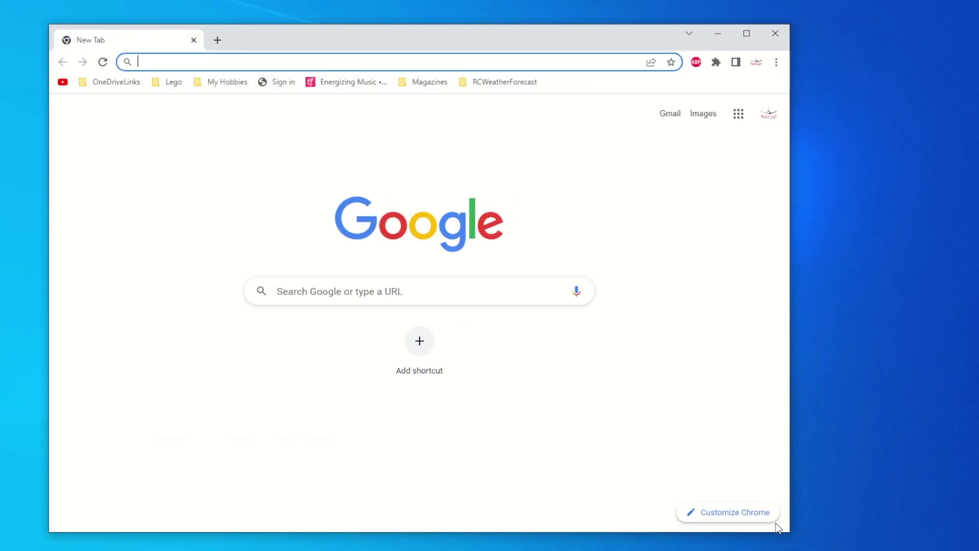
click(167, 60)
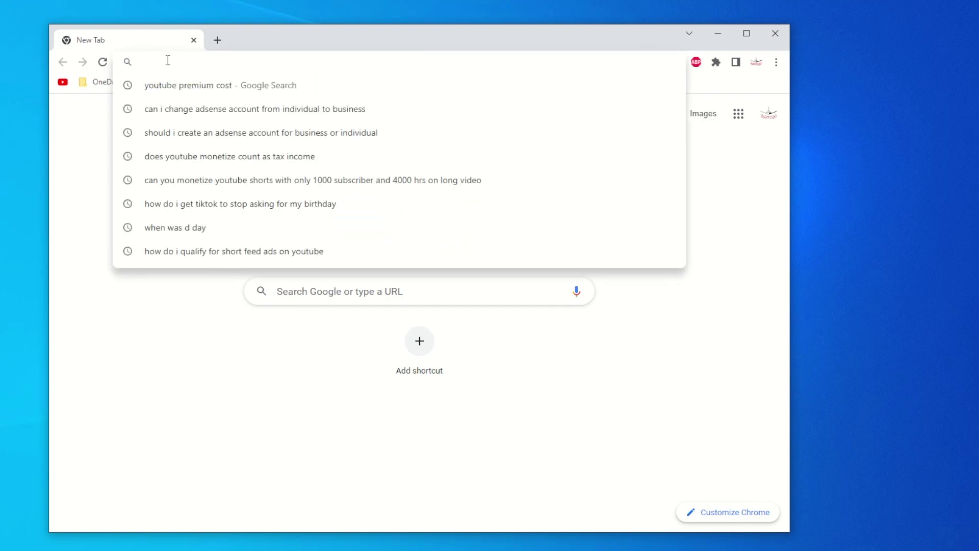
text(https://github.com/i3dm)
key(Return)
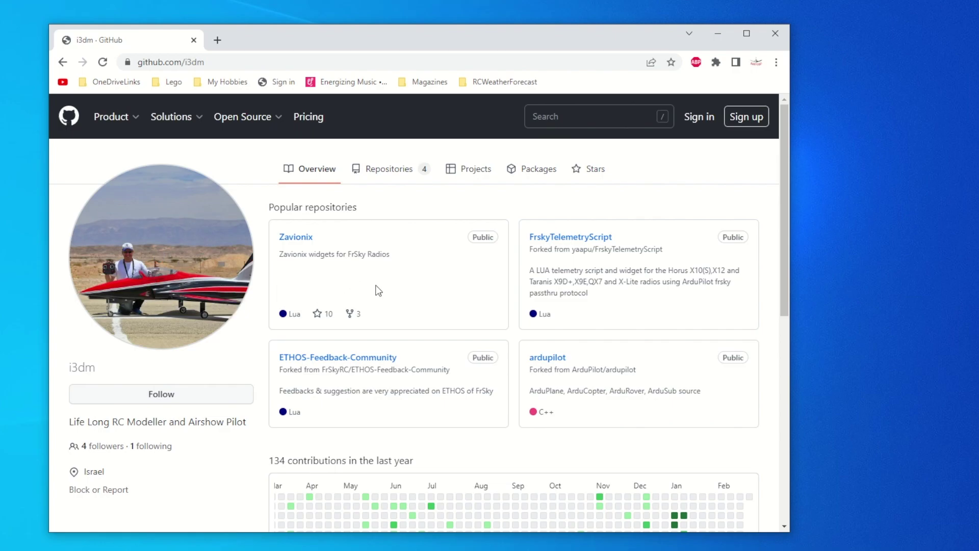
click(301, 239)
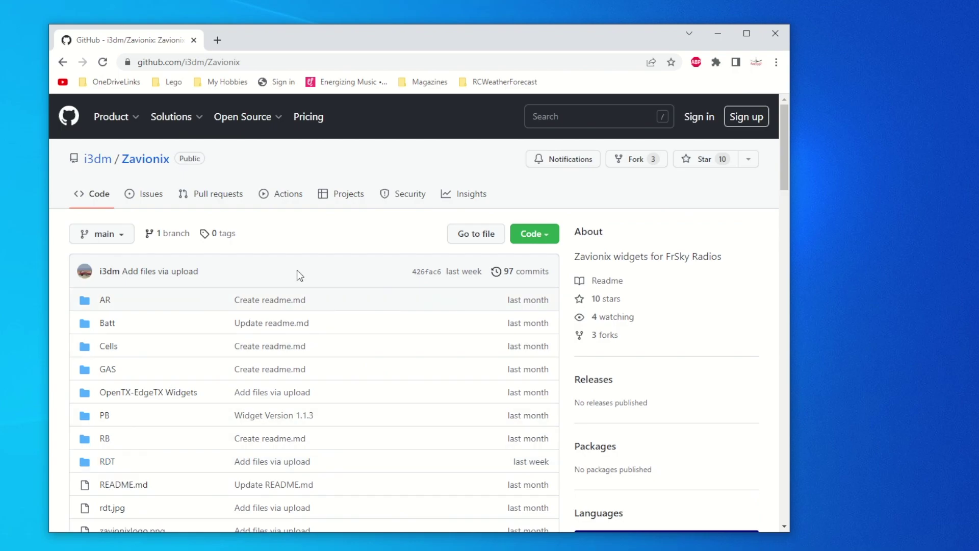
- Download the Zavionix repository as a ZIP and show the downloaded Zavionix-main.zip in its folder
click(548, 236)
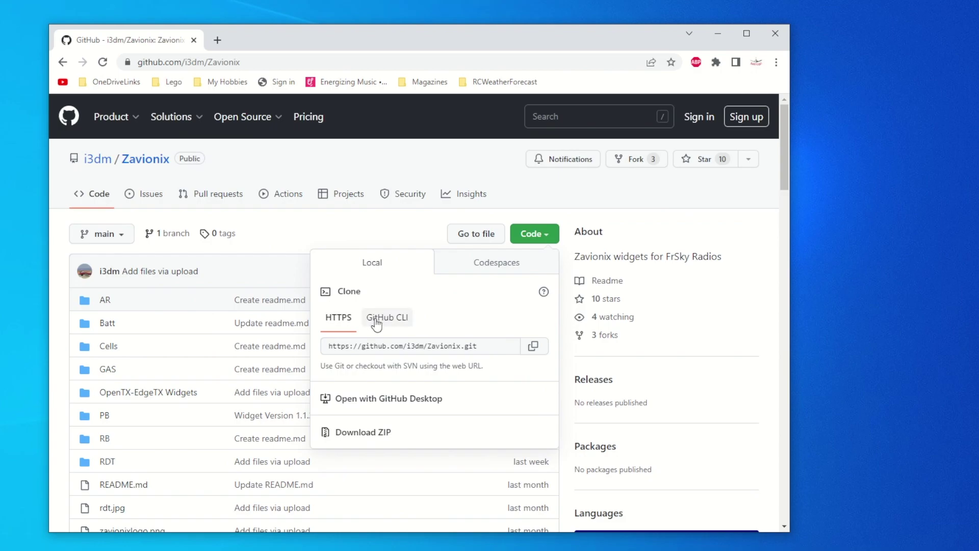
click(419, 435)
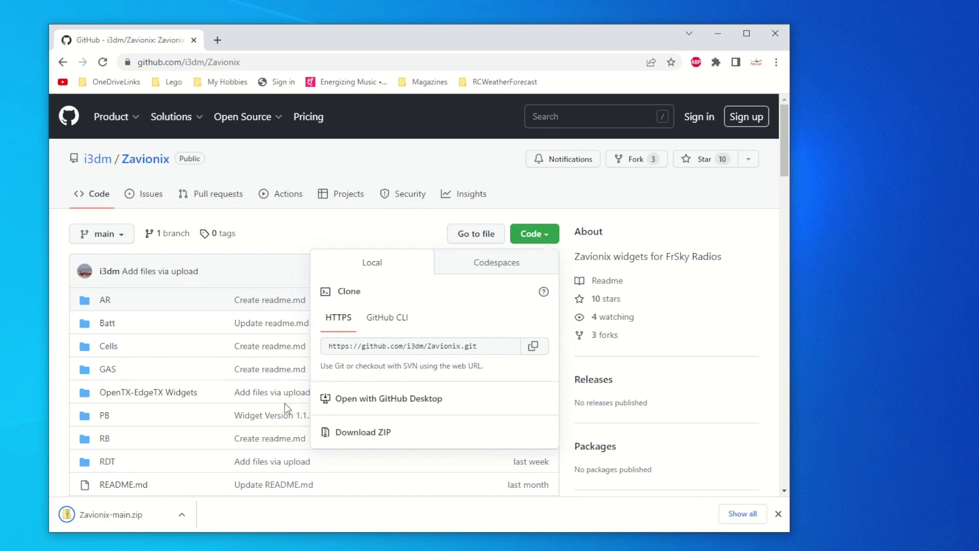
click(183, 516)
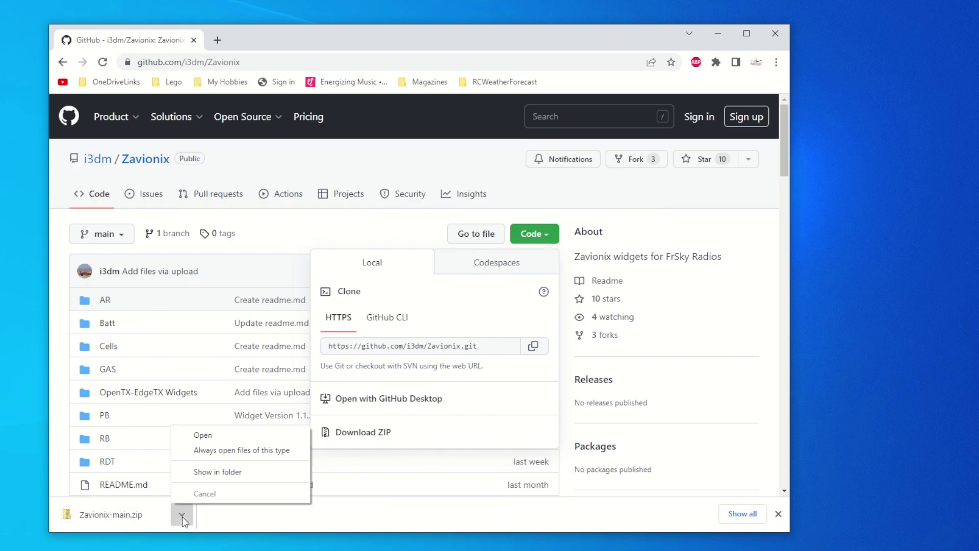
click(249, 467)
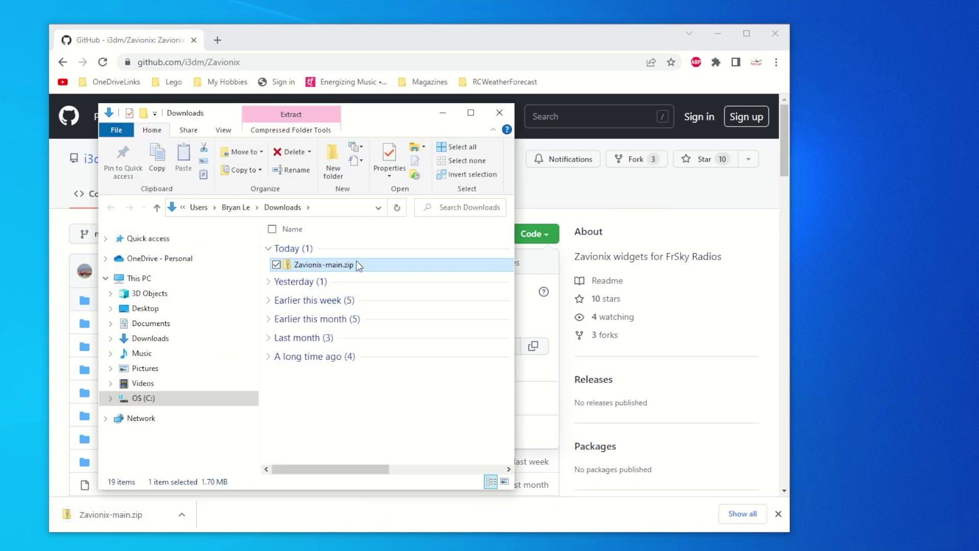
- Minimize the browser and arrange the Downloads and MyHobby folder windows side by side
click(720, 33)
drag(375, 108, 349, 108)
click(80, 548)
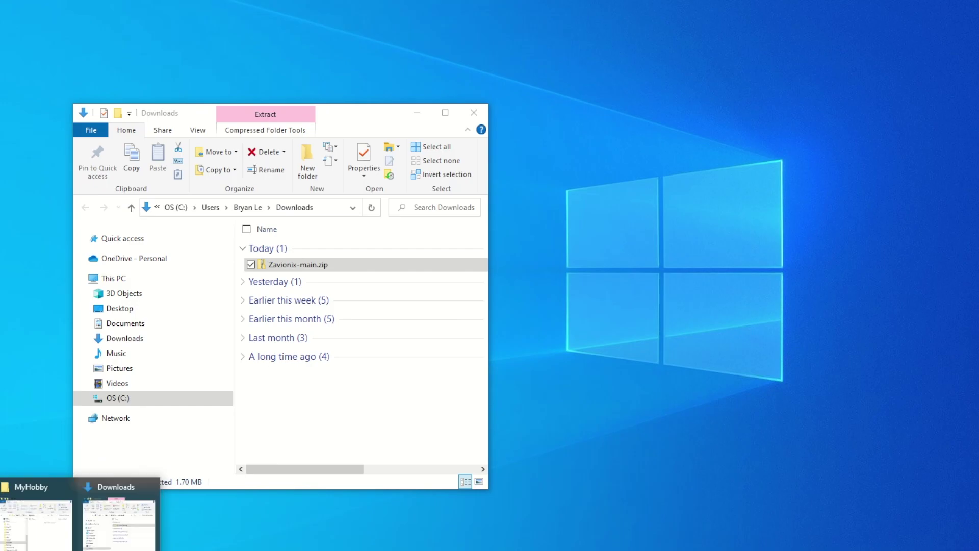
click(55, 544)
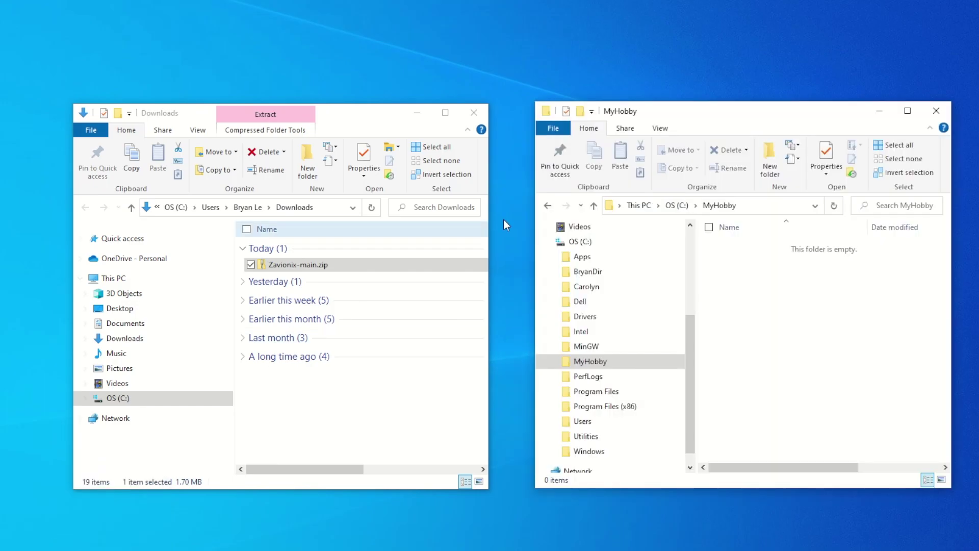
drag(704, 114, 666, 117)
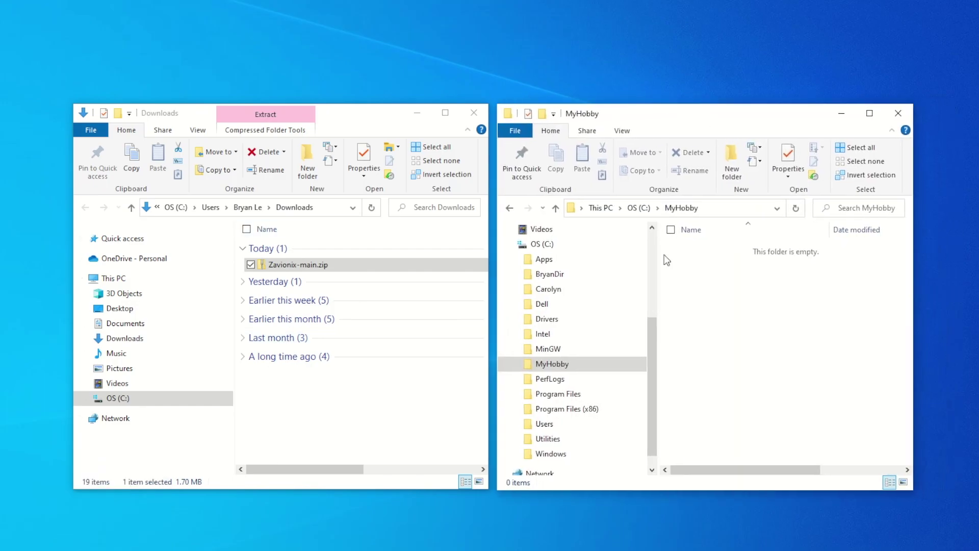
click(707, 208)
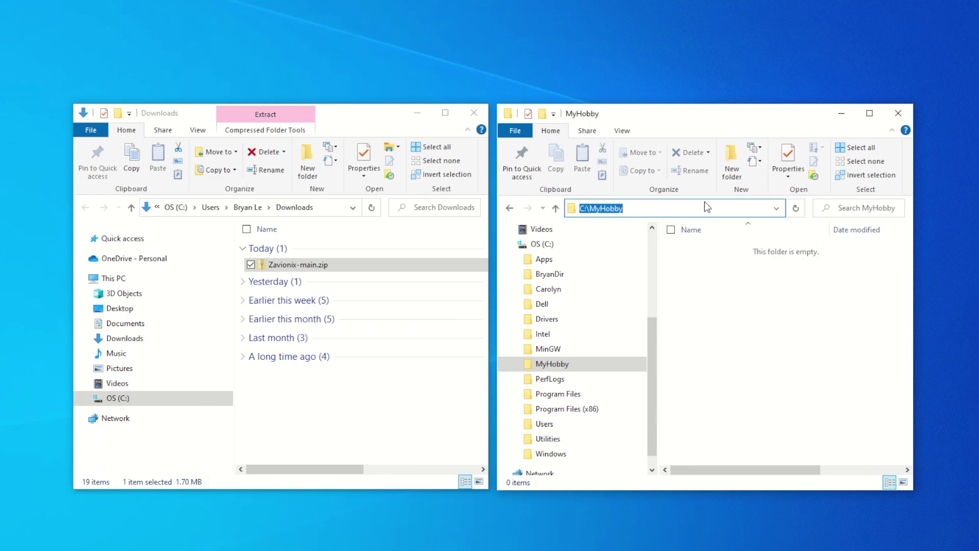
- Create a new folder named MyFrskyRadio inside C:\MyHobby
right_click(698, 289)
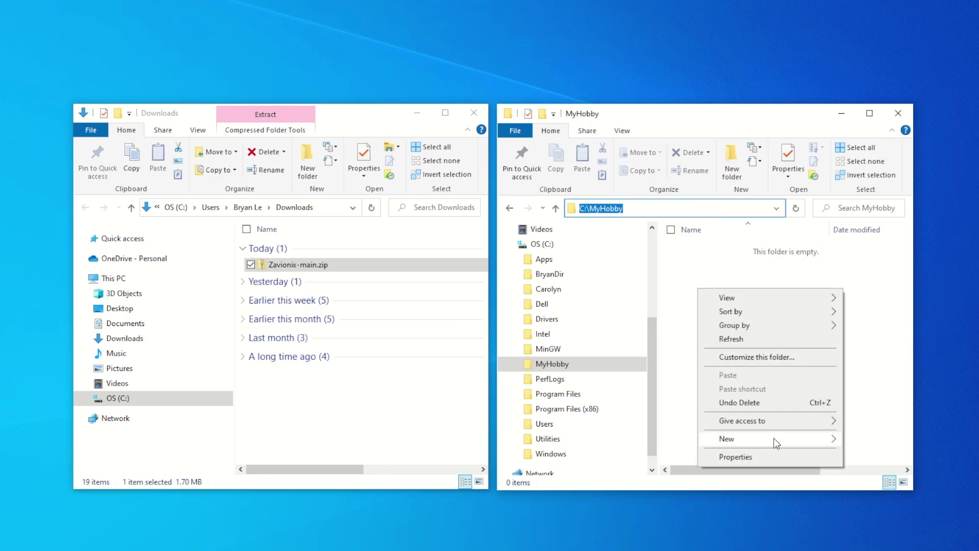
mouse_move(773, 439)
click(546, 280)
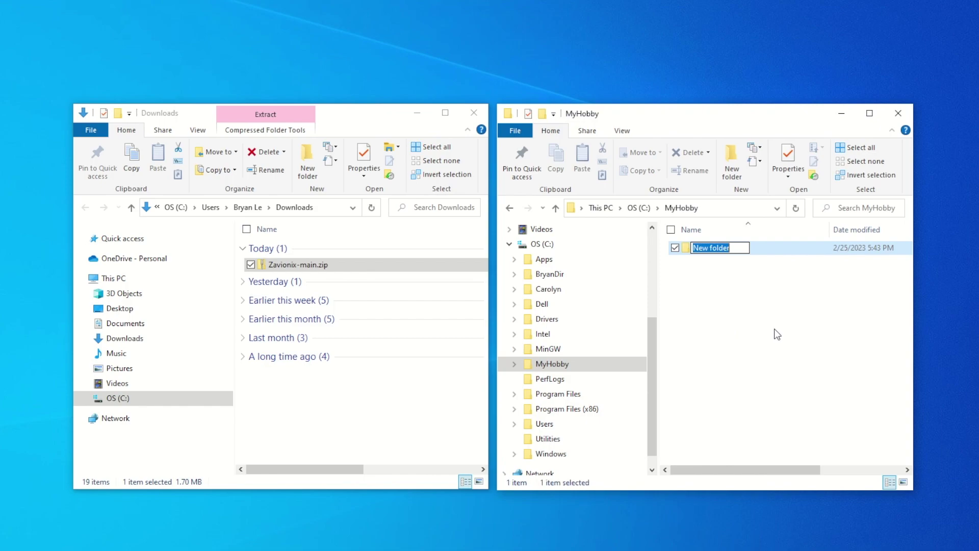
text(My)
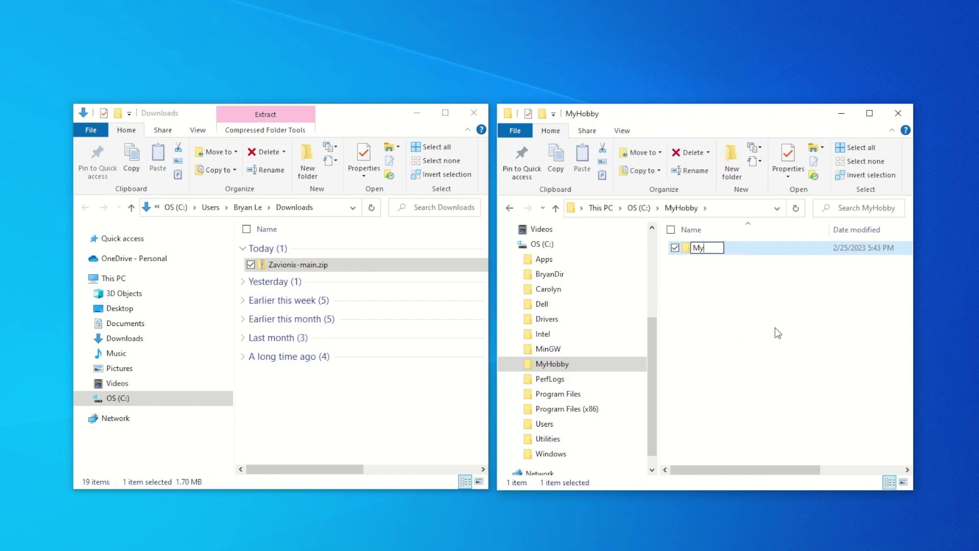
text(FrskyRadio)
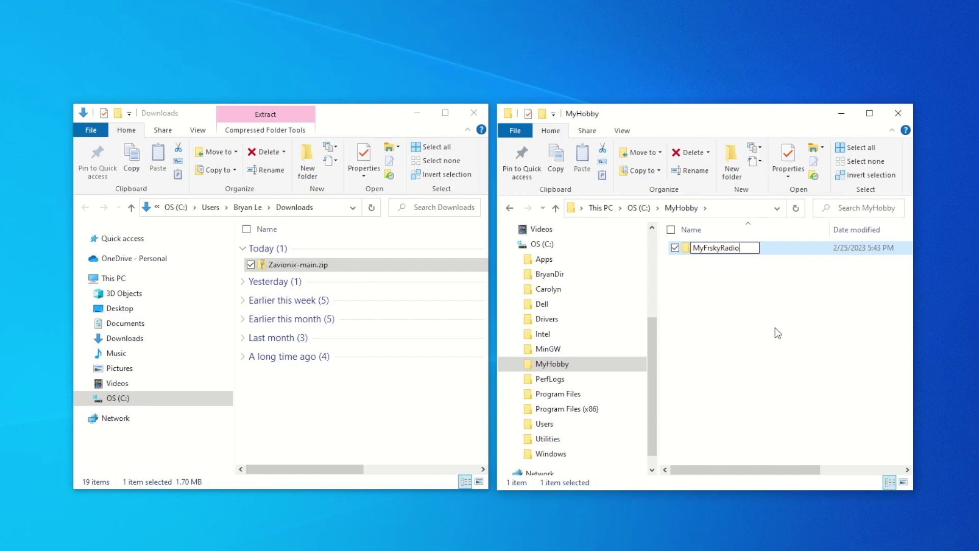
key(Return)
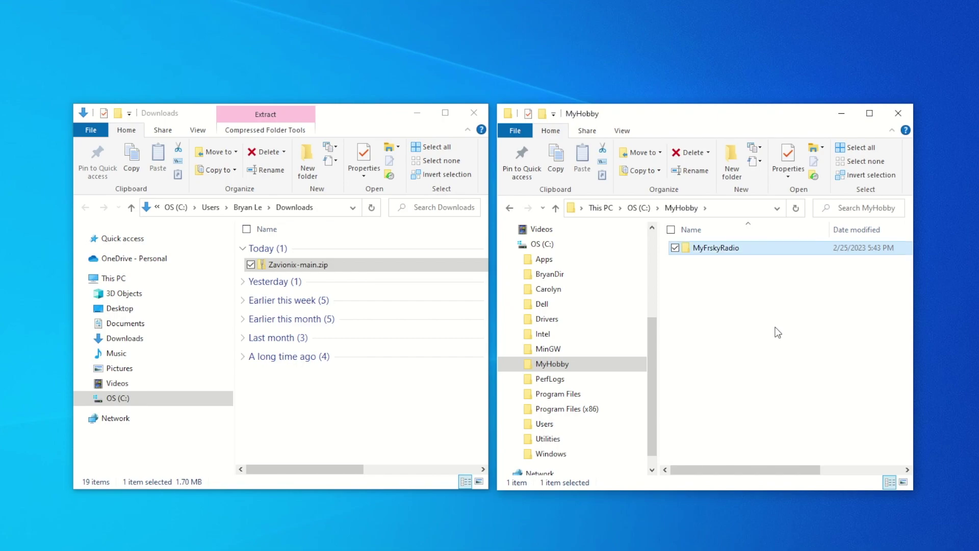
- Move Zavionix-main.zip from Downloads into the MyFrskyRadio folder and minimize the Downloads window
double_click(726, 250)
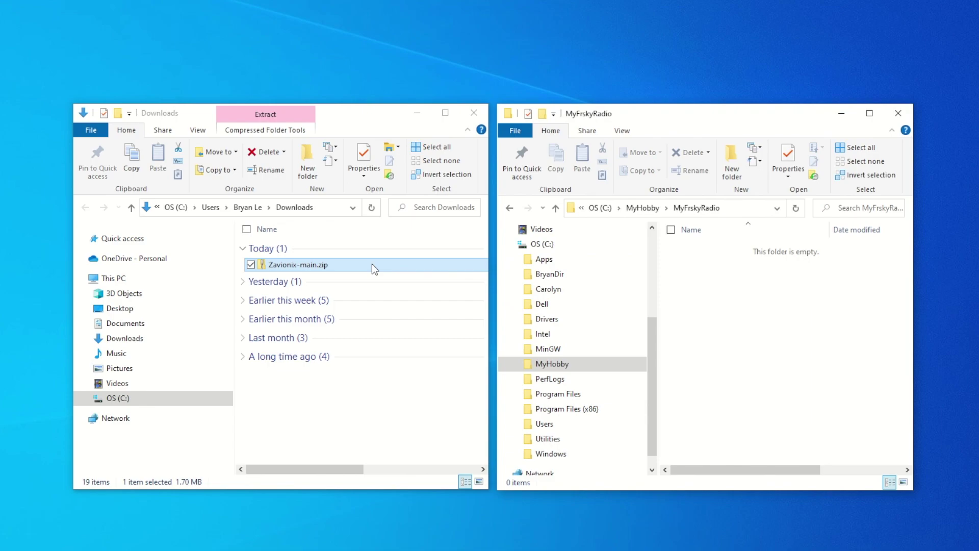
drag(372, 264, 729, 326)
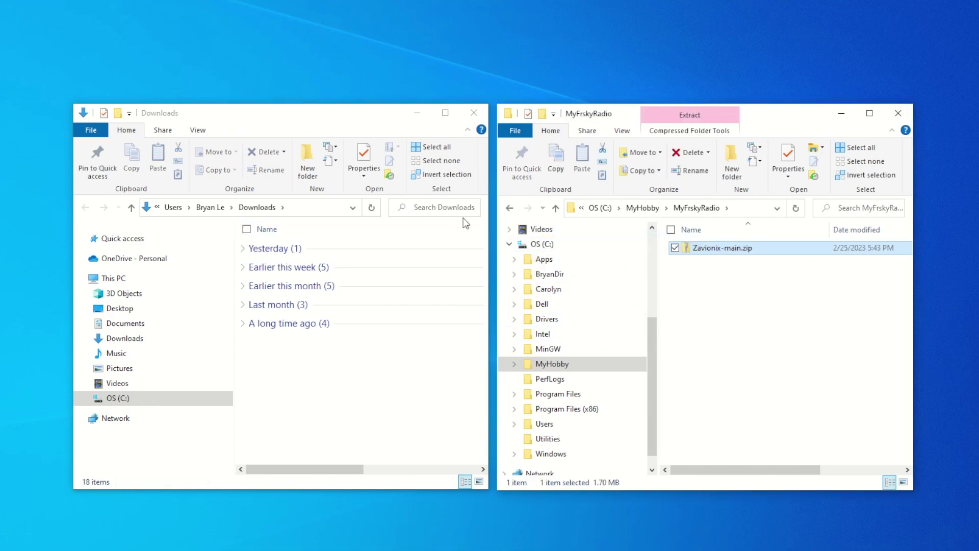
click(414, 114)
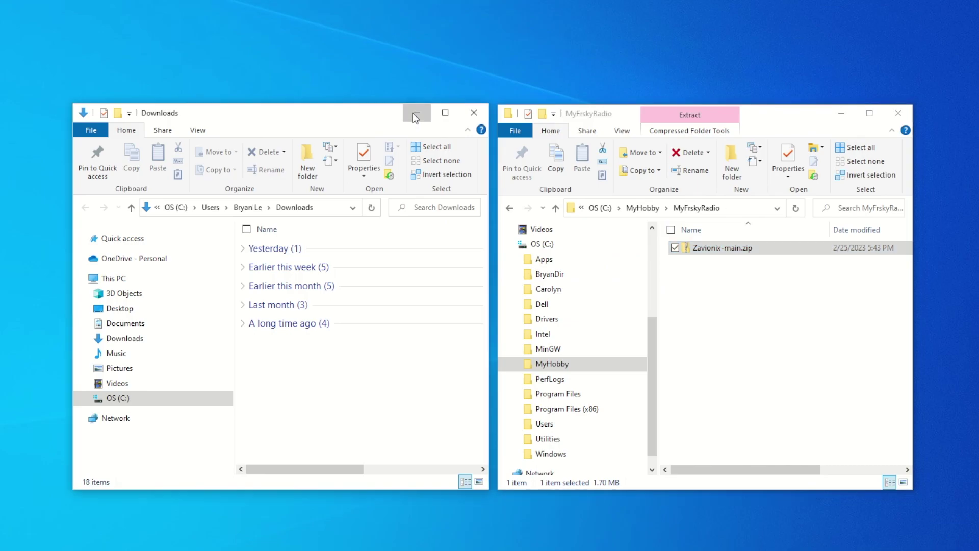
click(416, 114)
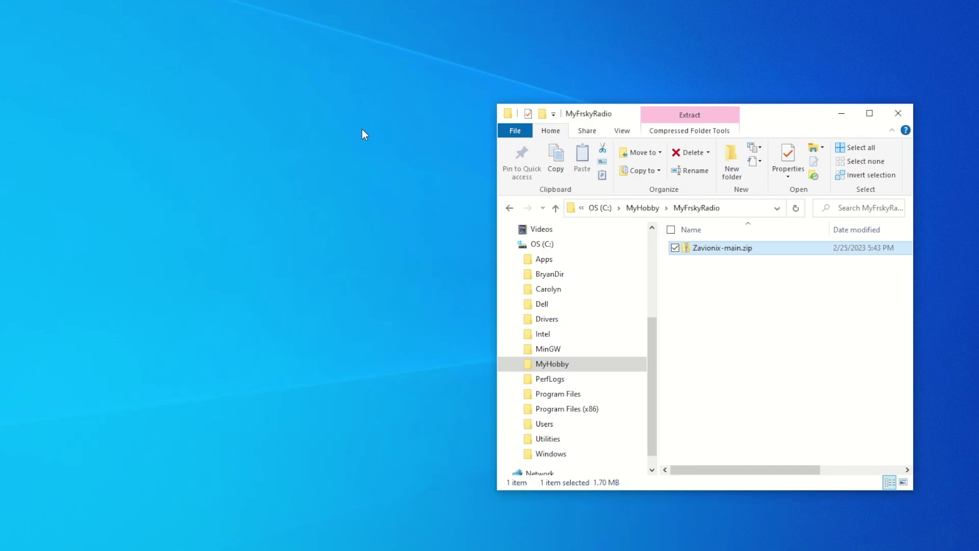
- Extract all of Zavionix-main.zip to C:\MyHobby\MyFrskyRadio\
right_click(717, 247)
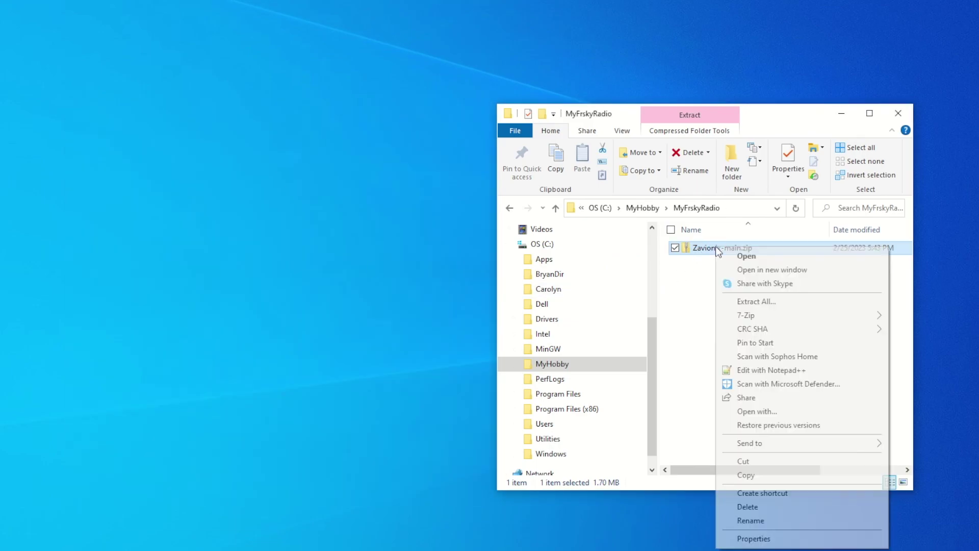
click(775, 301)
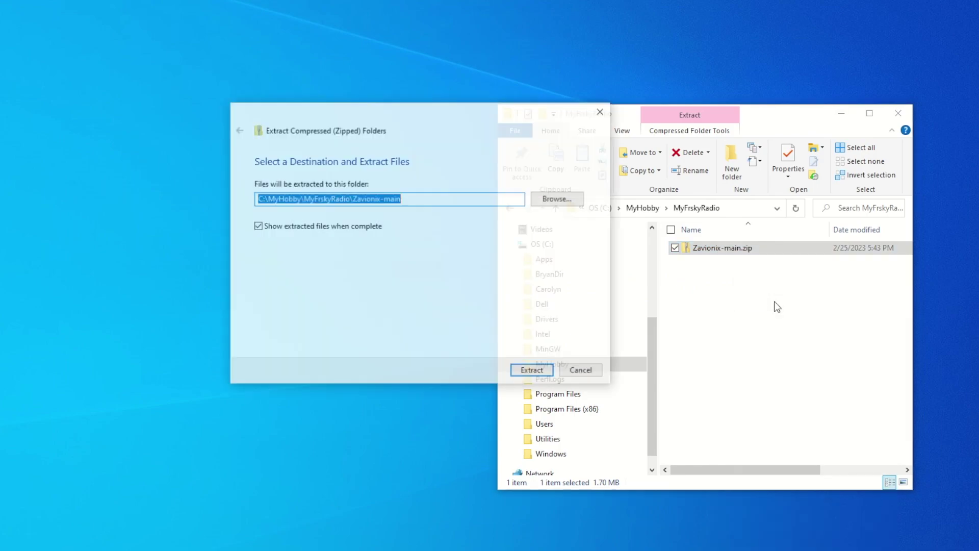
click(428, 198)
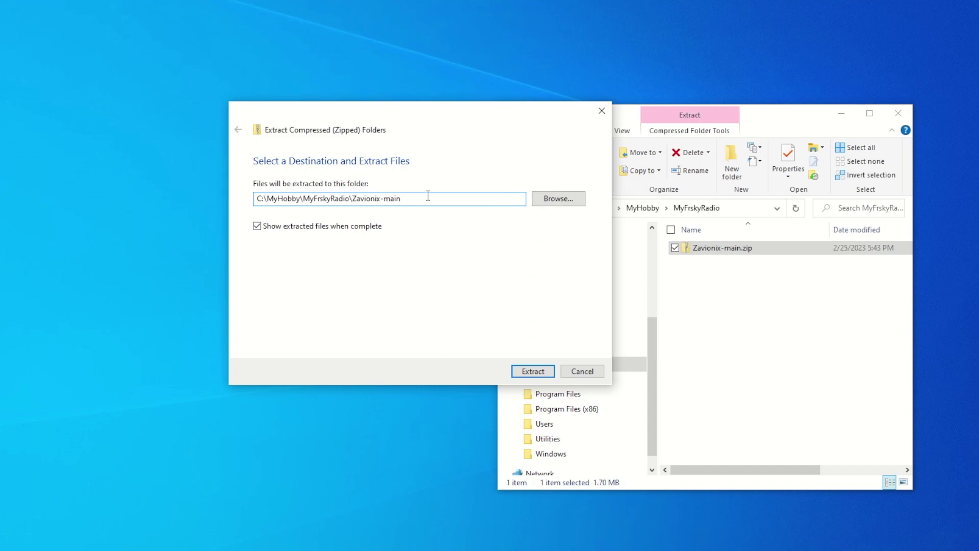
key(BackSpace)
key(BackSpace)
key(BackSpace)
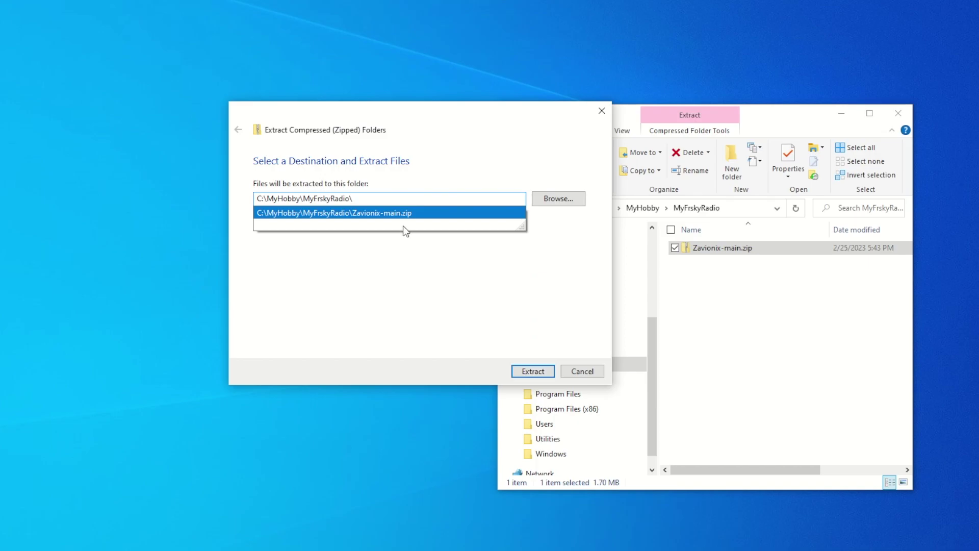
click(532, 375)
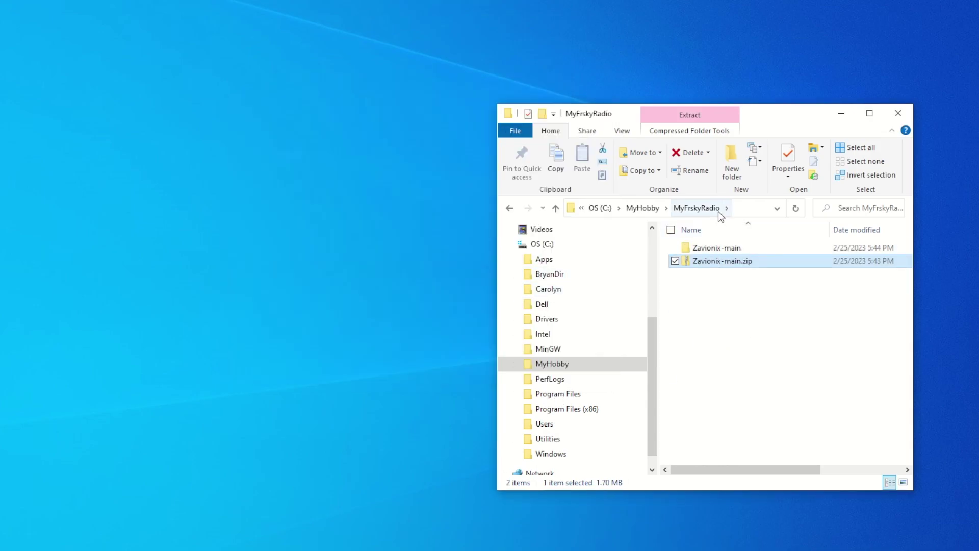
- Open the Cells widget folder inside the extracted Zavionix-main folder
double_click(749, 247)
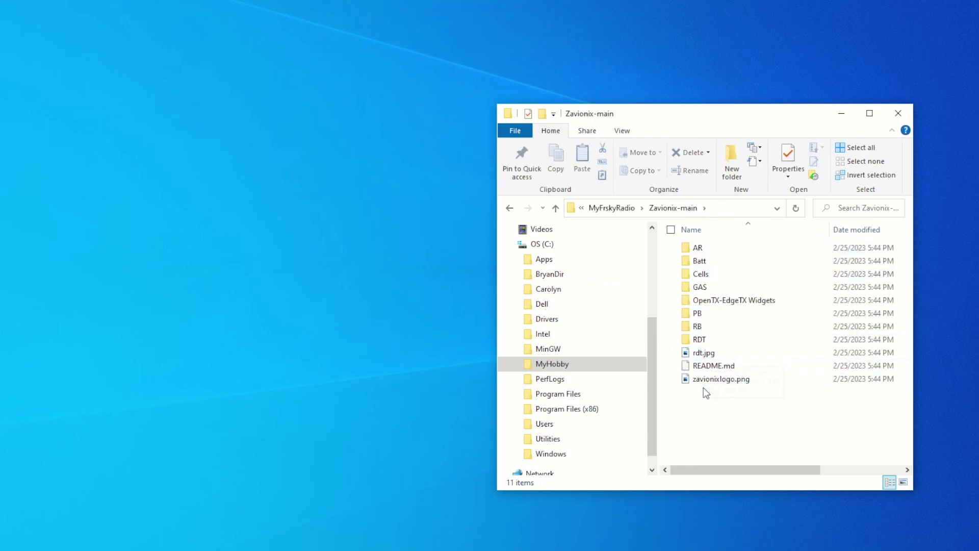
mouse_move(735, 271)
double_click(734, 271)
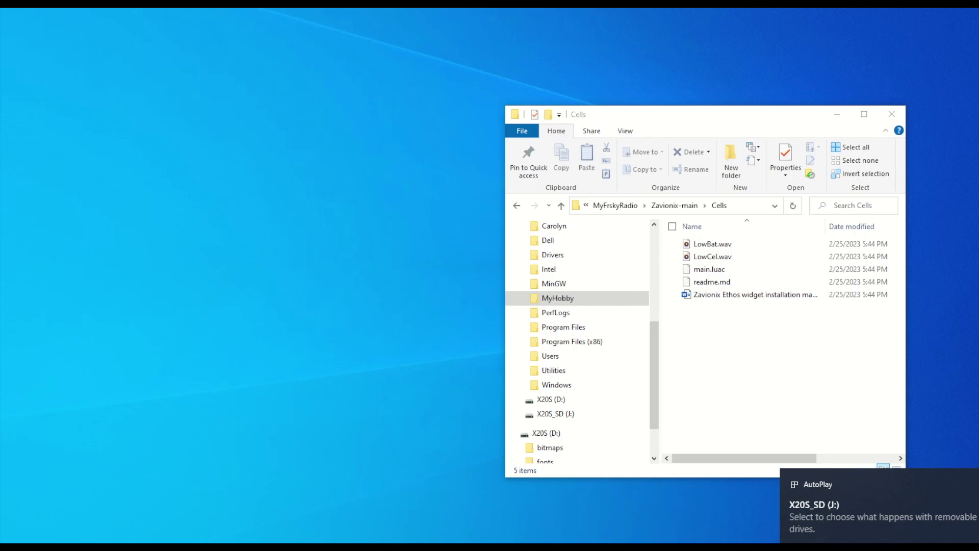
- Restore the Downloads window beside the Cells folder and show the radio's X20S_SD (J:) drive in it
mouse_move(100, 546)
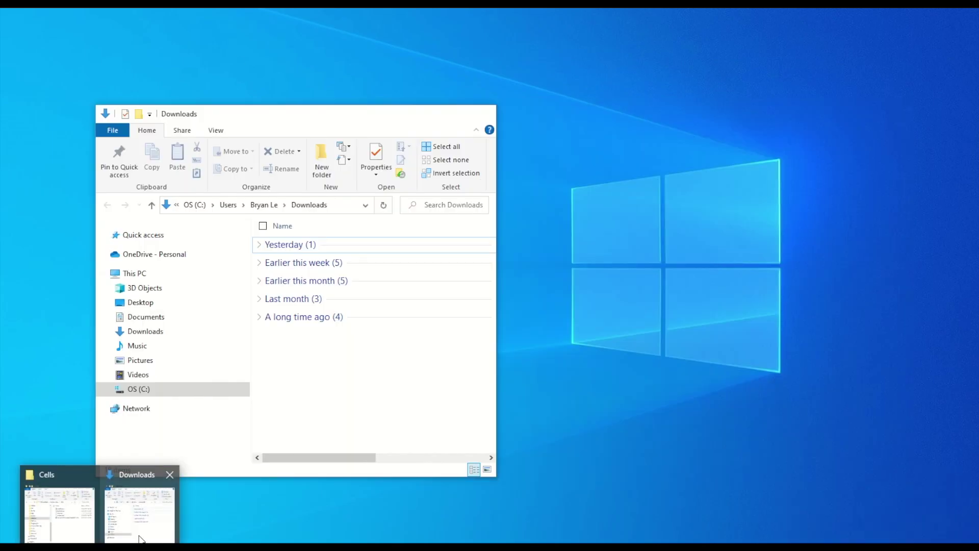
click(141, 540)
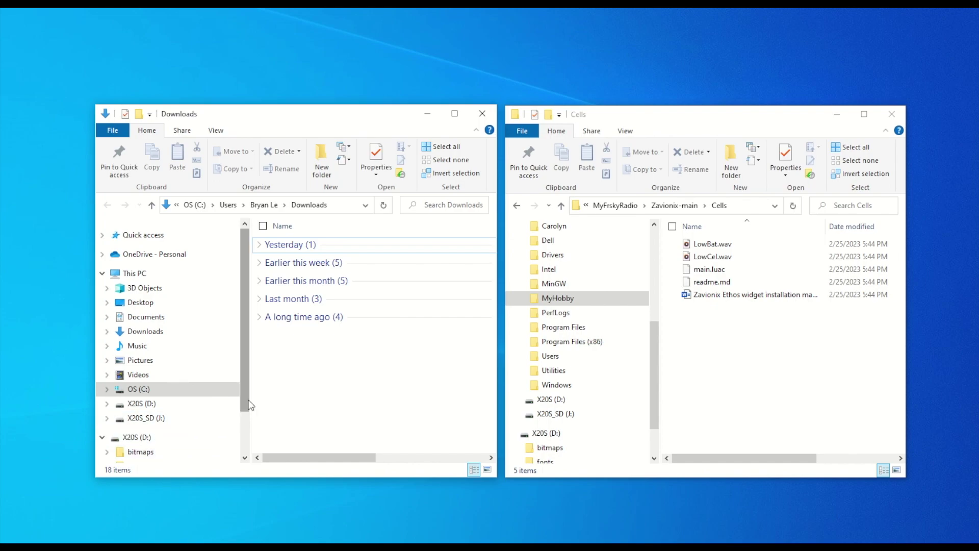
scroll(243, 402, down, 2)
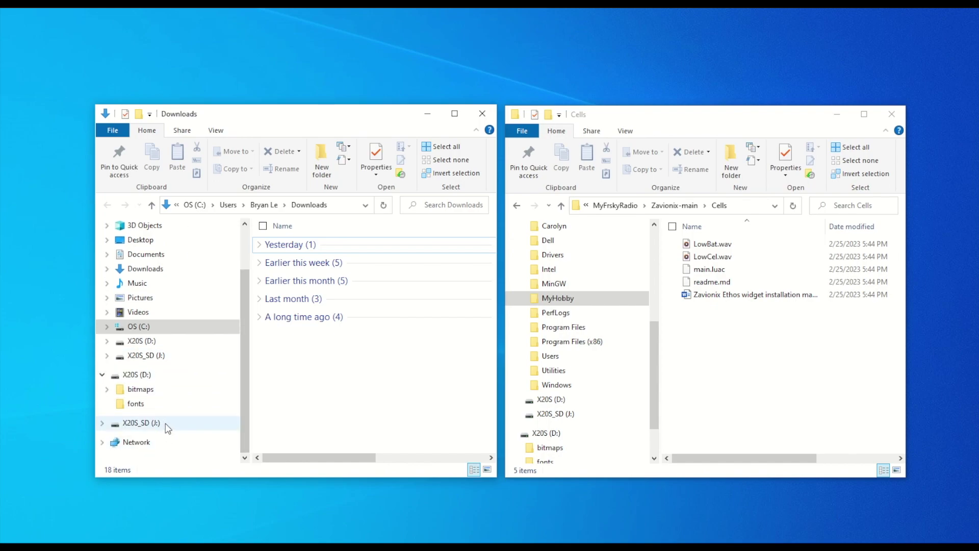
click(171, 424)
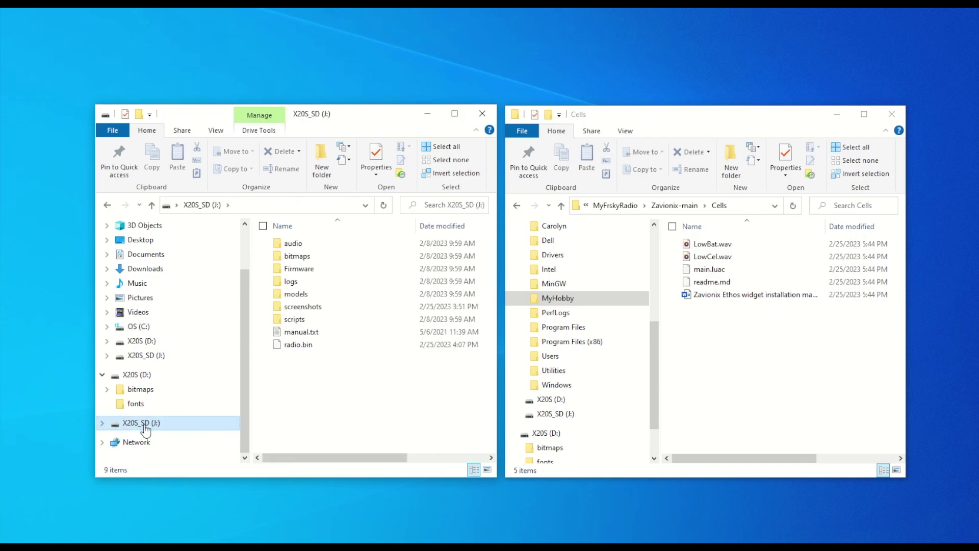
right_click(172, 423)
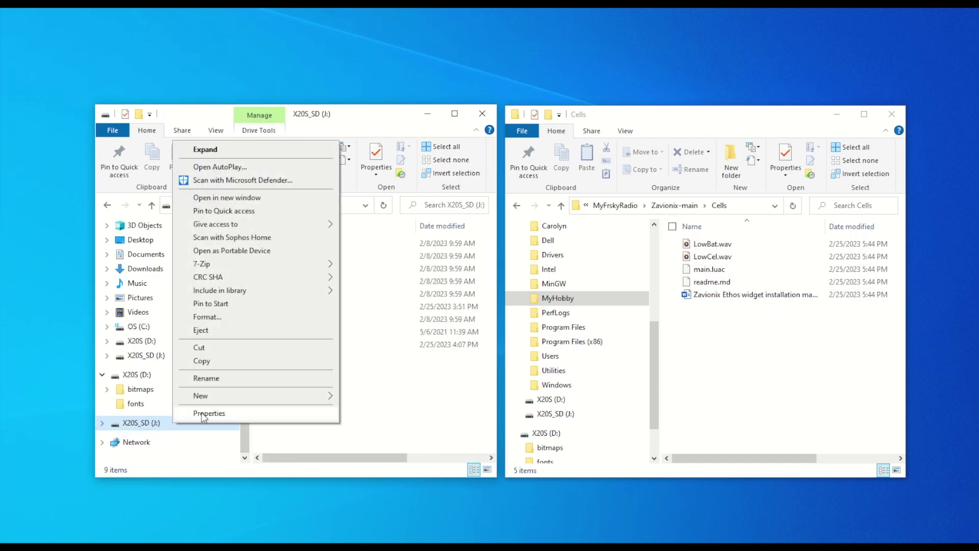
click(223, 379)
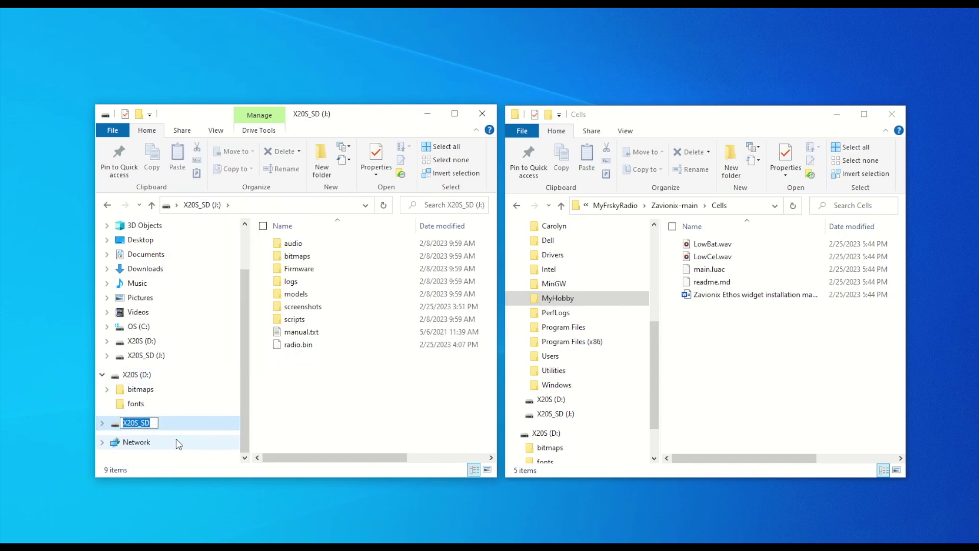
click(184, 428)
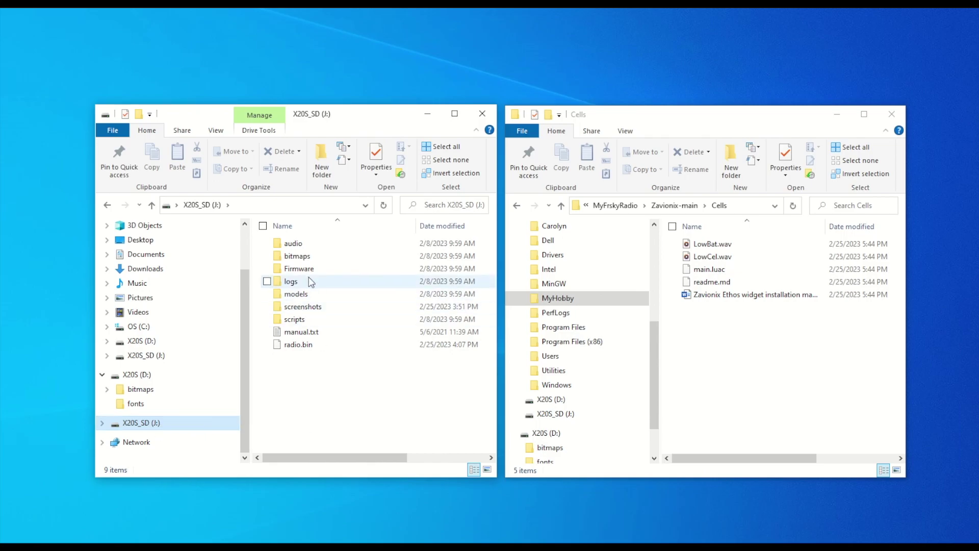
- Copy the Cells folder from Zavionix-main into the scripts folder on the X20S_SD (J:) drive
double_click(322, 322)
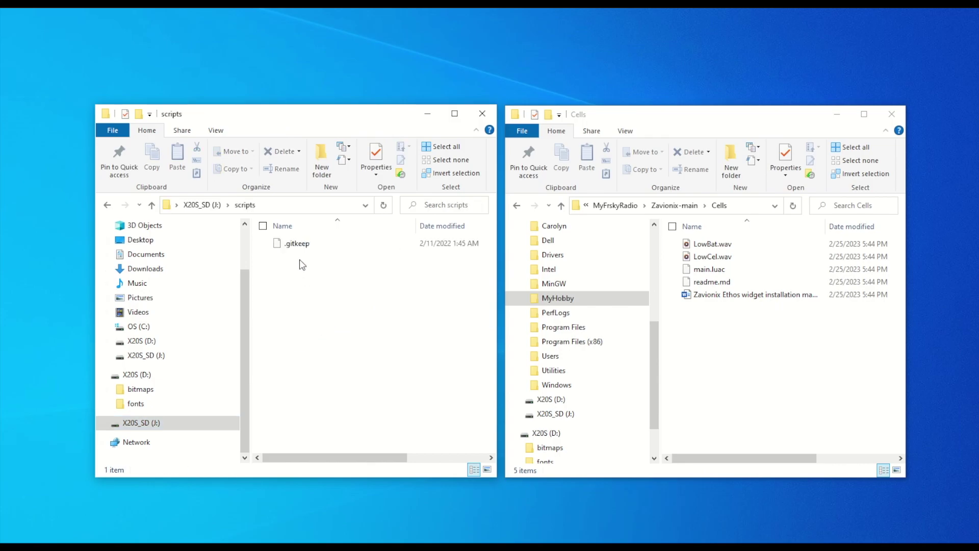
click(701, 129)
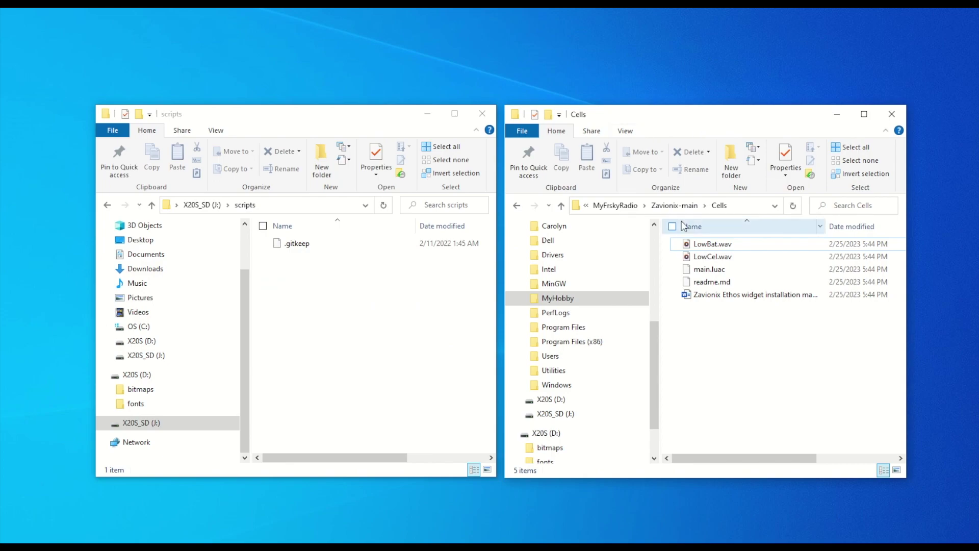
click(675, 206)
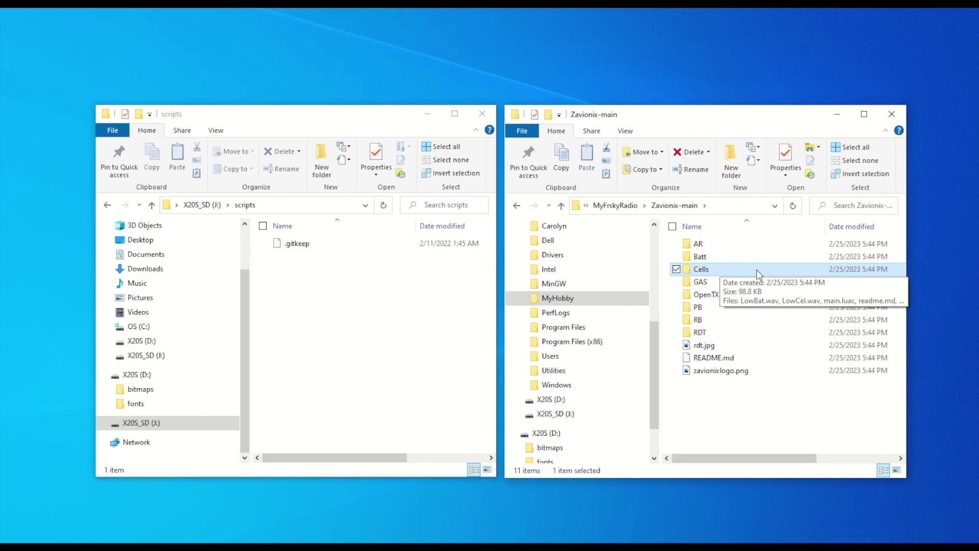
drag(779, 270, 317, 352)
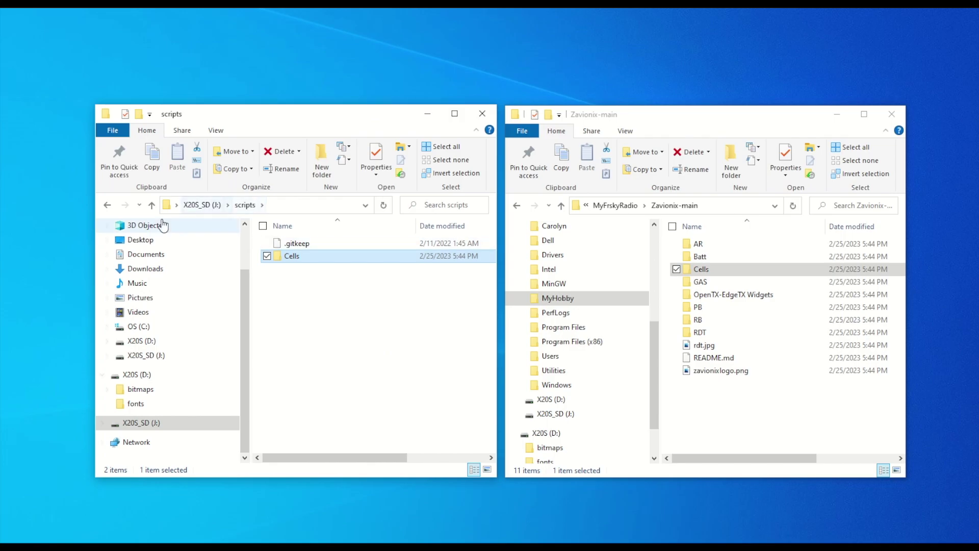
- Leave the scripts folder, eject the X20S_SD (J:) drive and minimize the Zavionix-main window
click(152, 204)
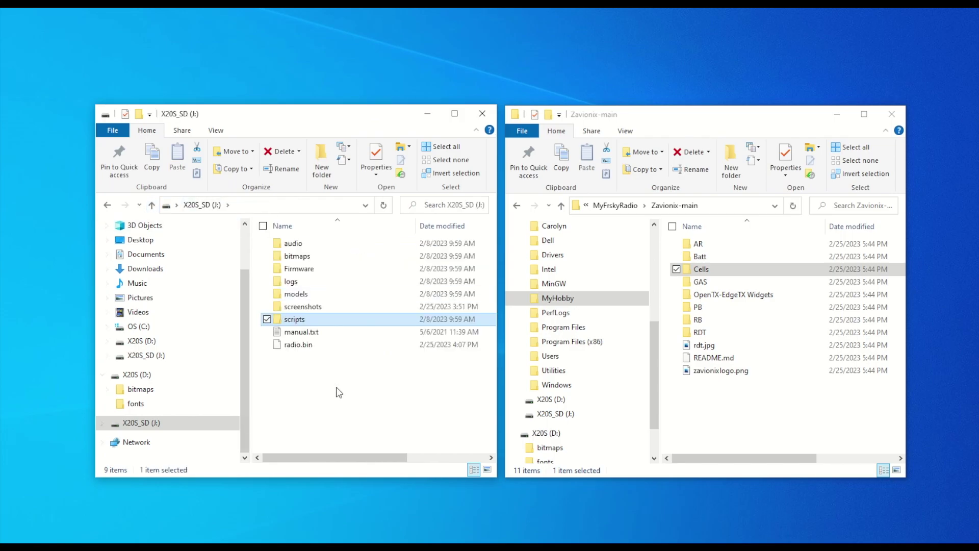
right_click(189, 421)
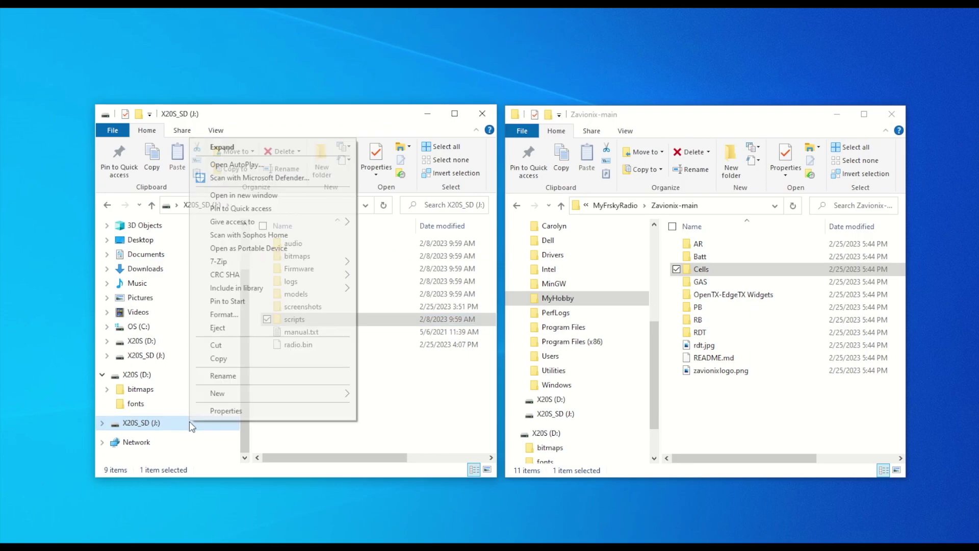
click(233, 329)
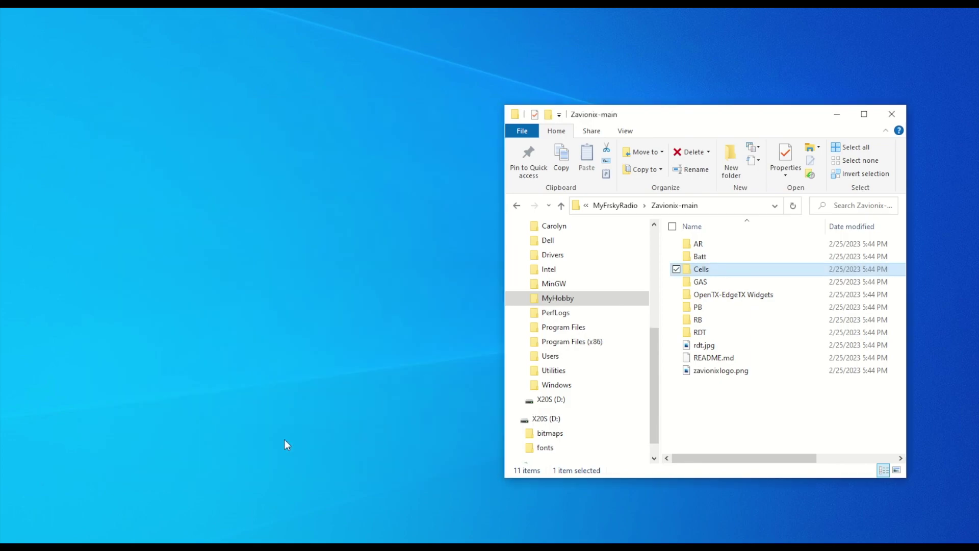
click(837, 117)
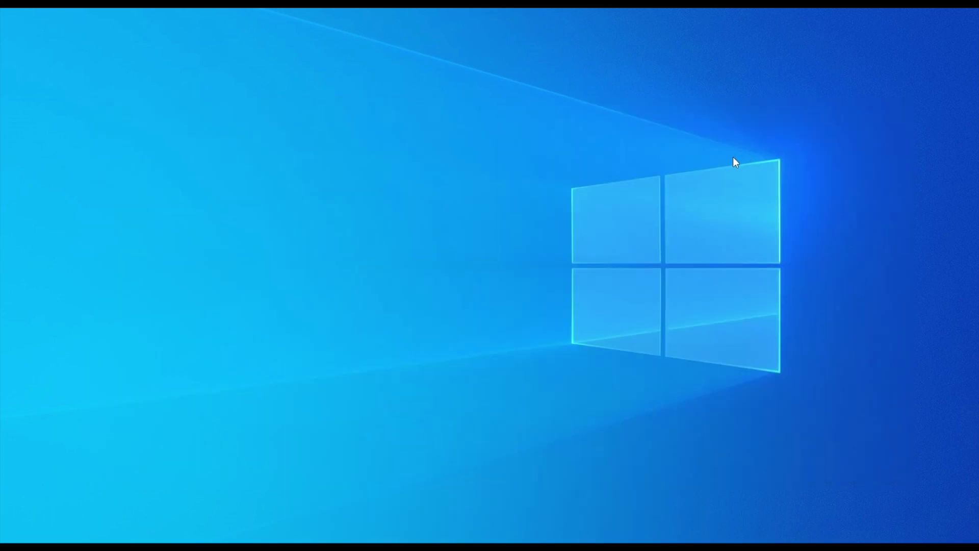